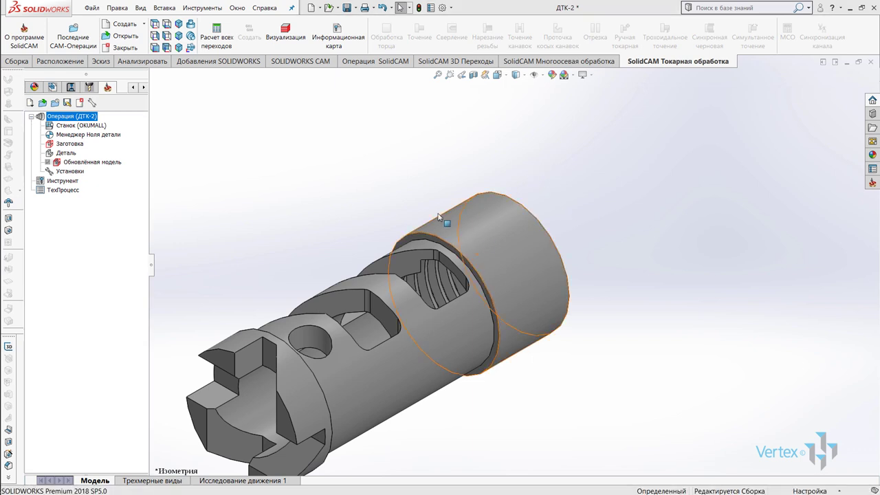
Orbit the ДТК-2 model so its slotted end face is in view.
{"action": "middle_click_drag", "start_coordinate": [568, 283], "coordinate": [519, 280]}
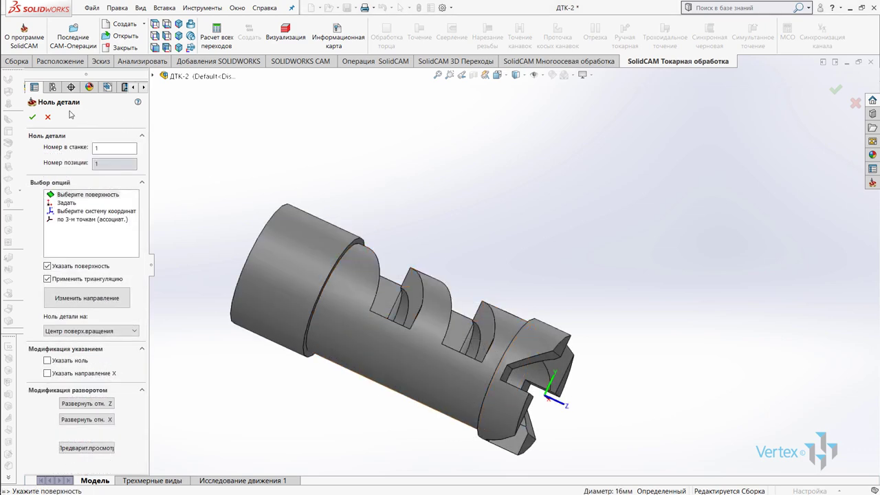
Accept the part zero at the centre of the slotted end face.
{"action": "left_click", "coordinate": [33, 118]}
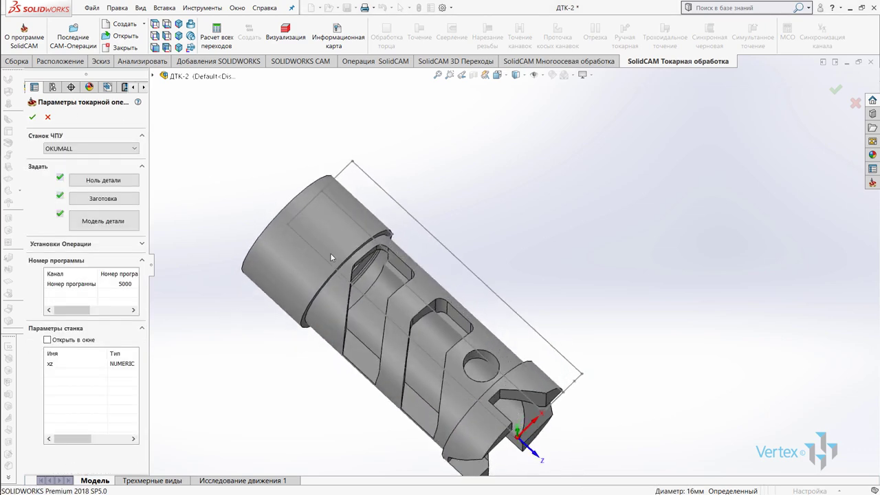
{"action": "mouse_move", "coordinate": [287, 246]}
{"action": "middle_mouse_down"}
{"action": "mouse_move", "coordinate": [471, 335]}
{"action": "mouse_move", "coordinate": [412, 269]}
{"action": "middle_mouse_up"}
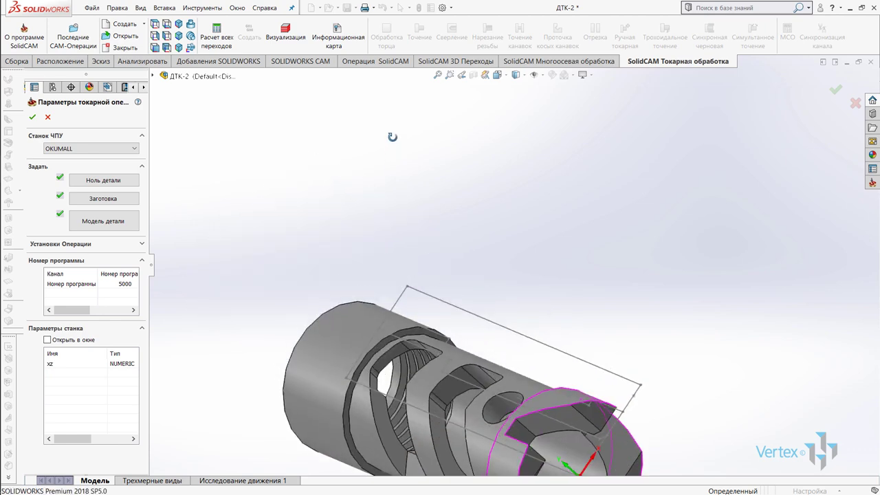
{"action": "middle_click_drag", "start_coordinate": [433, 222], "coordinate": [392, 140]}
Measure the lengths of the part's long edge and top edge.
{"action": "left_click", "coordinate": [596, 436]}
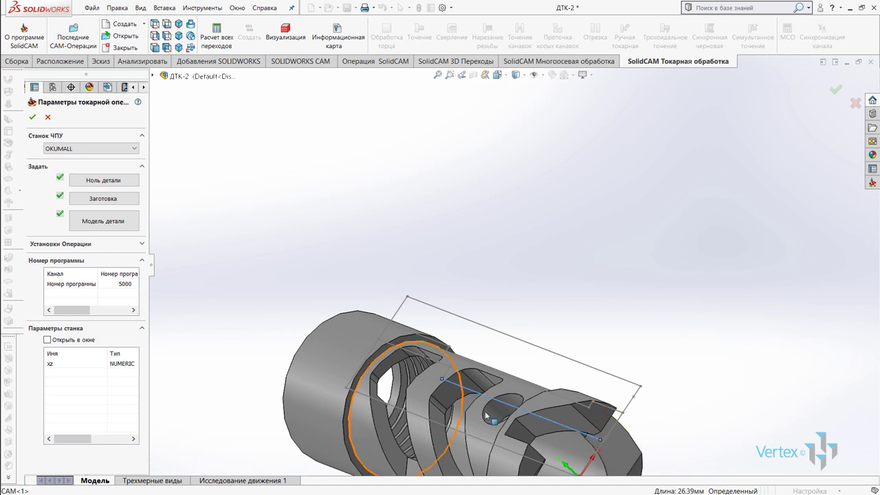
{"action": "middle_click_drag", "start_coordinate": [474, 352], "coordinate": [347, 285]}
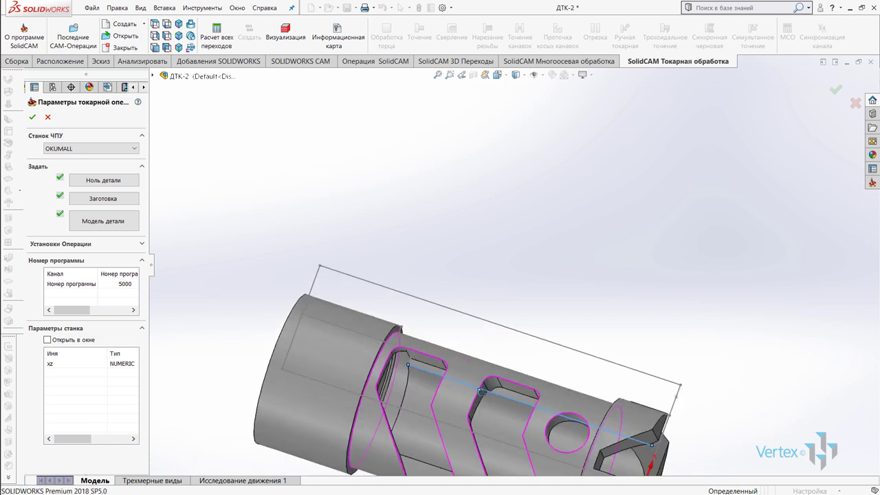
{"action": "left_click", "coordinate": [347, 285]}
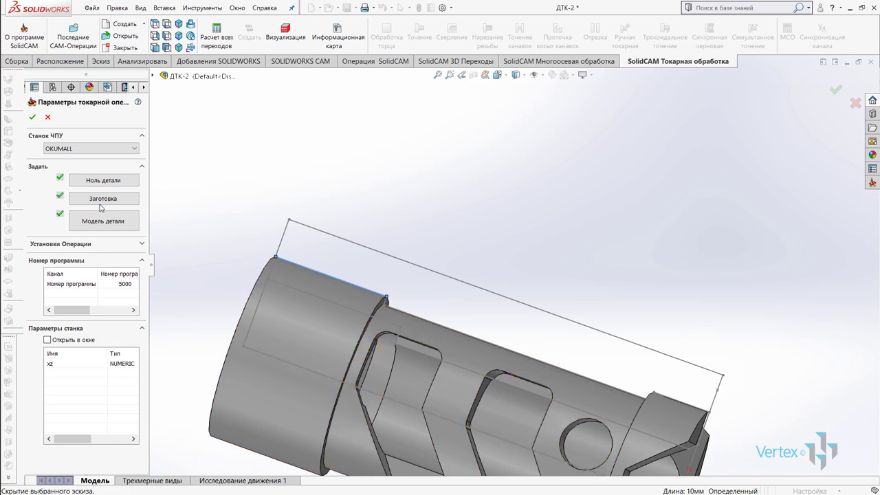
Make the stock a cylinder based on the part solid.
{"action": "left_click", "coordinate": [33, 117]}
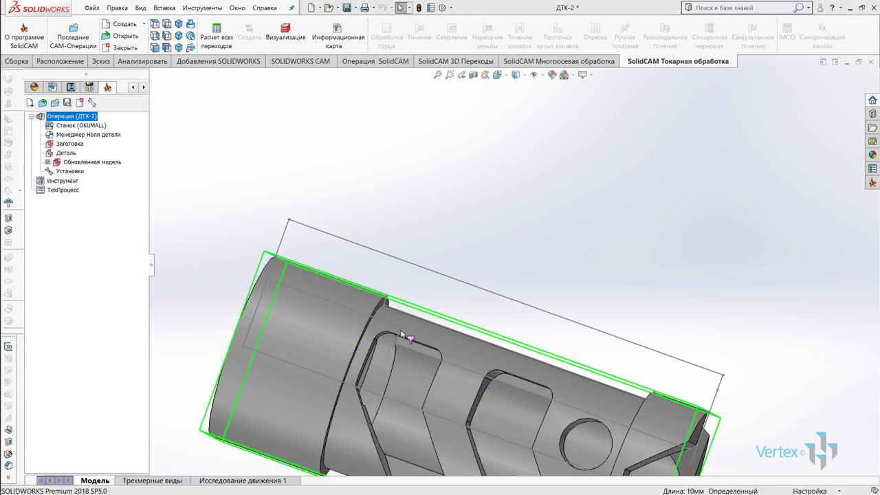
{"action": "left_click", "coordinate": [458, 340]}
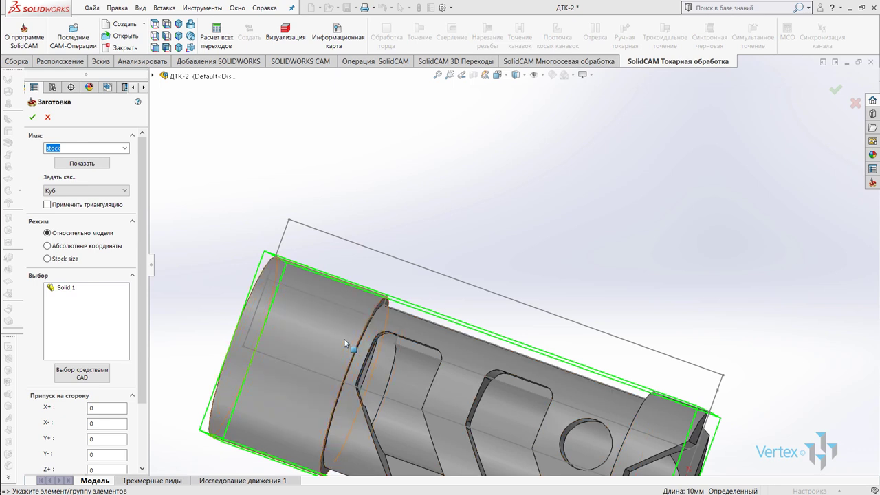
{"action": "left_click", "coordinate": [110, 191]}
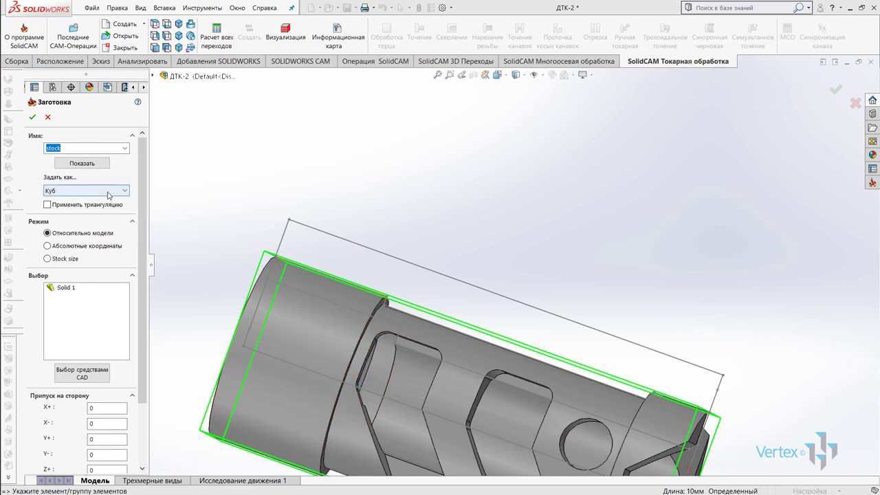
{"action": "left_click", "coordinate": [83, 209]}
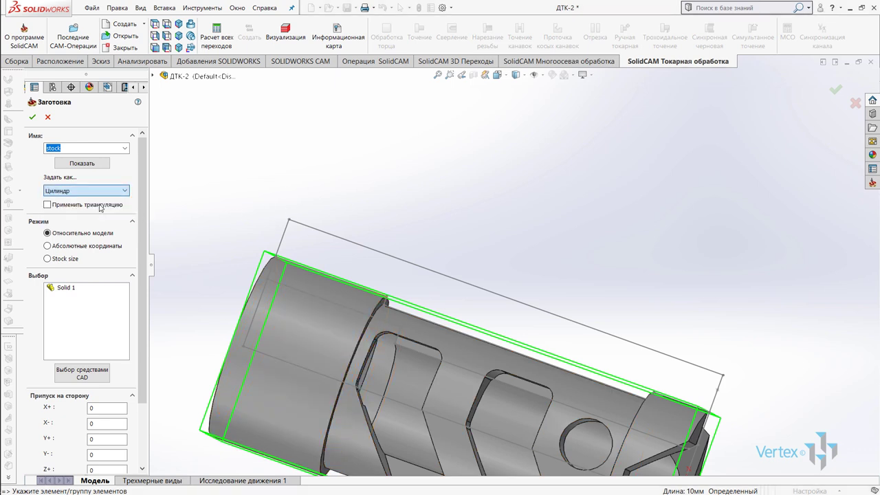
{"action": "left_click", "coordinate": [310, 410]}
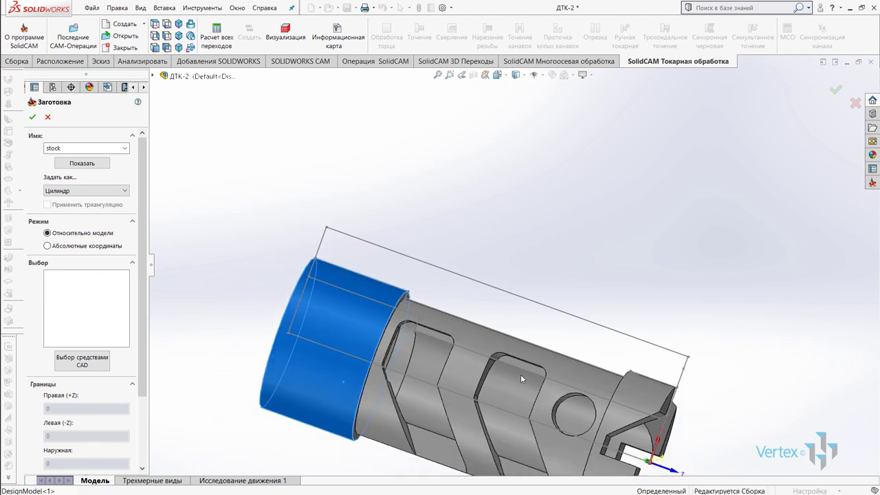
{"action": "left_click", "coordinate": [515, 365]}
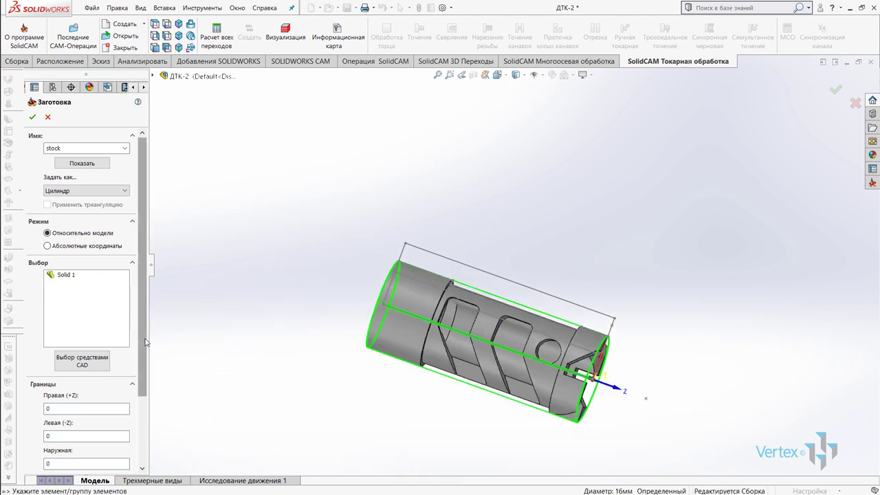
Set stock allowances right 2, left 20, outer 1, build the 3D stock and confirm.
{"action": "left_click", "coordinate": [60, 409]}
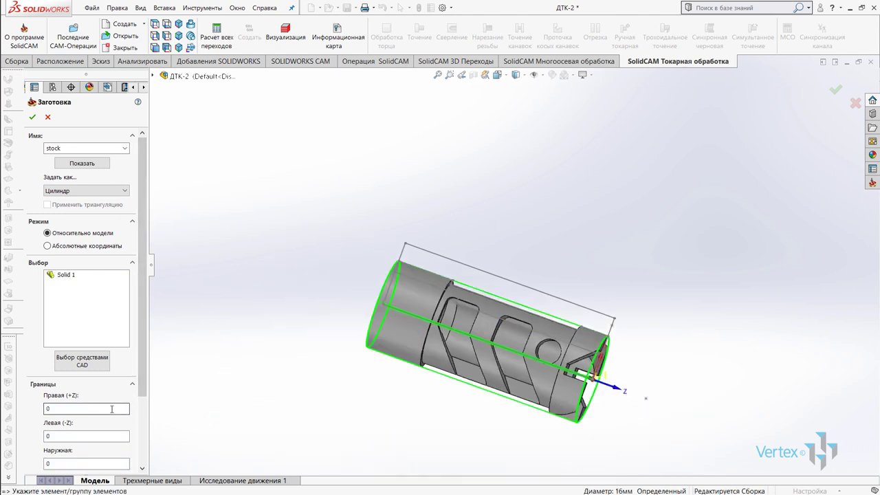
{"action": "type", "text": "20"}
{"action": "left_click", "coordinate": [58, 433]}
{"action": "double_click", "coordinate": [74, 410]}
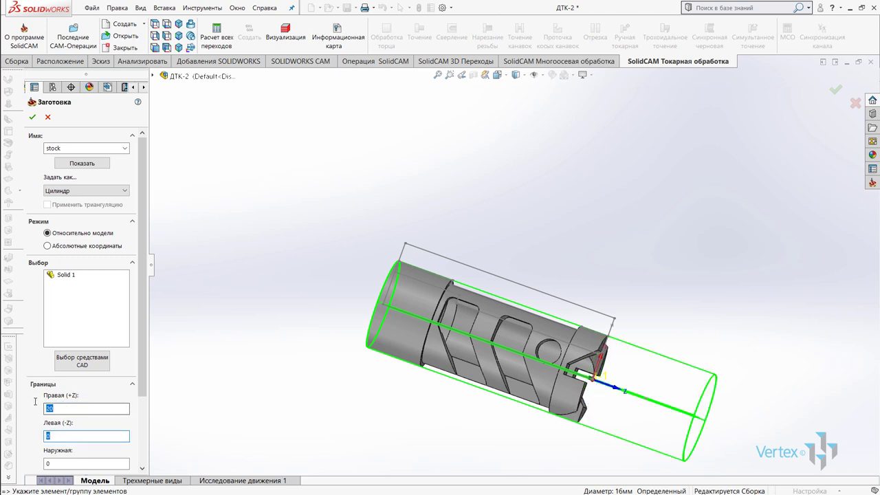
{"action": "type", "text": "2"}
{"action": "left_click", "coordinate": [47, 435]}
{"action": "type", "text": "0"}
{"action": "key", "text": "Tab"}
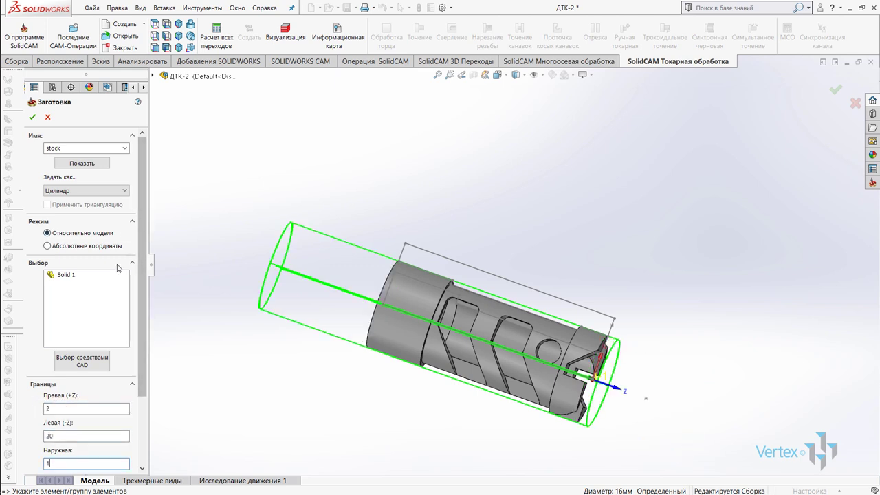
{"action": "type", "text": "1"}
{"action": "scroll", "coordinate": [101, 427], "scroll_direction": "down", "scroll_amount": 3}
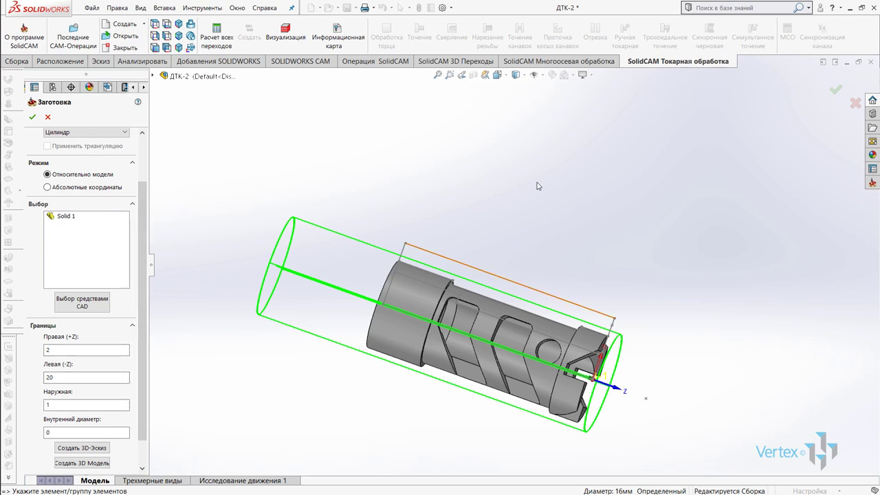
{"action": "left_click", "coordinate": [67, 463]}
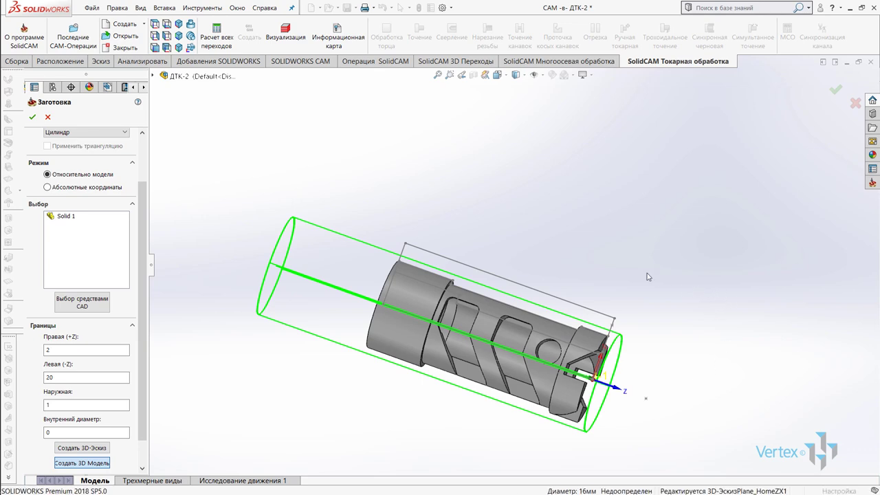
{"action": "left_click", "coordinate": [32, 117]}
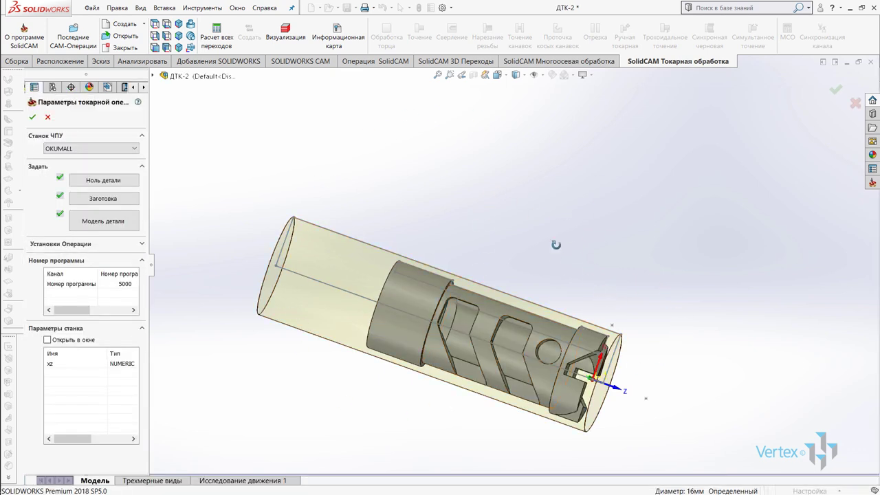
Inspect the cylindrical stock and accept the ДТК-2 turning job parameters.
{"action": "middle_click_drag", "start_coordinate": [556, 245], "coordinate": [461, 184]}
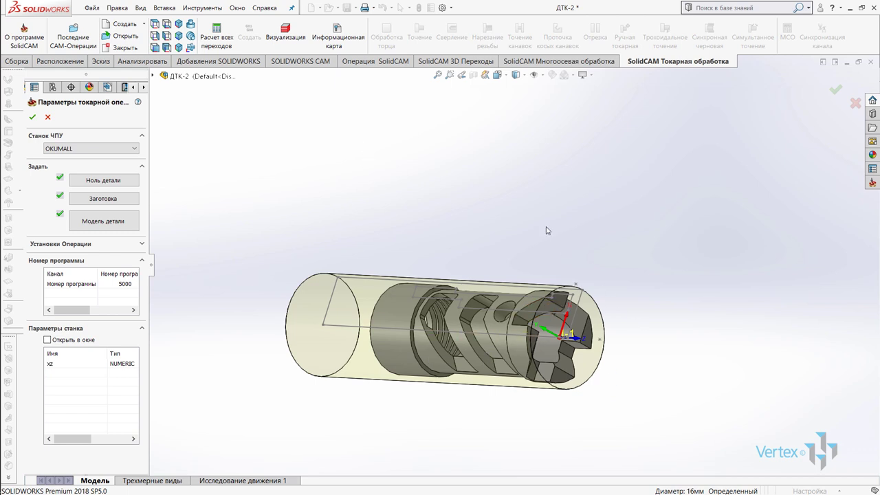
{"action": "middle_click_drag", "start_coordinate": [567, 254], "coordinate": [523, 256]}
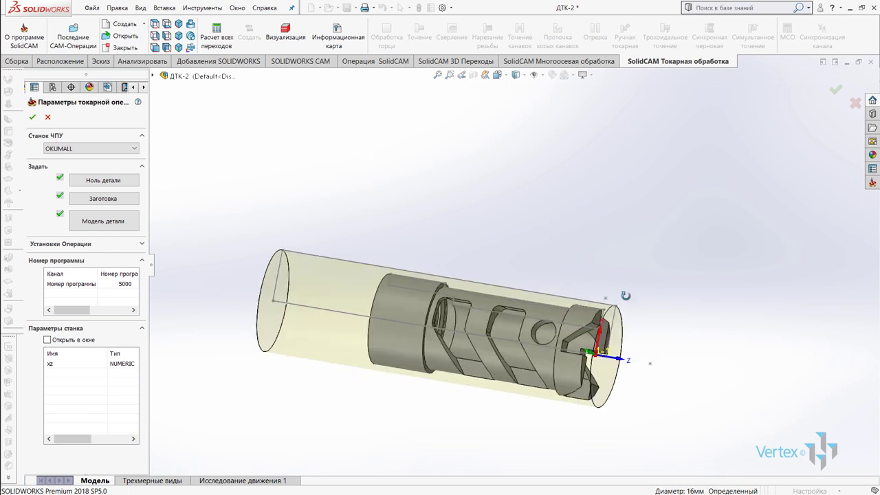
{"action": "left_click", "coordinate": [32, 118]}
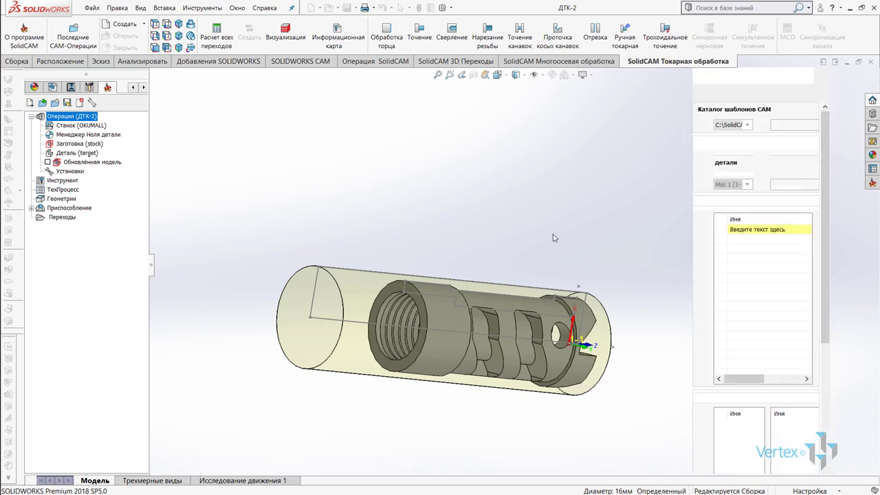
Create a drilling operation on position Мас 1 with a new 10 mm, 90° DRILL tool.
{"action": "left_click", "coordinate": [458, 30]}
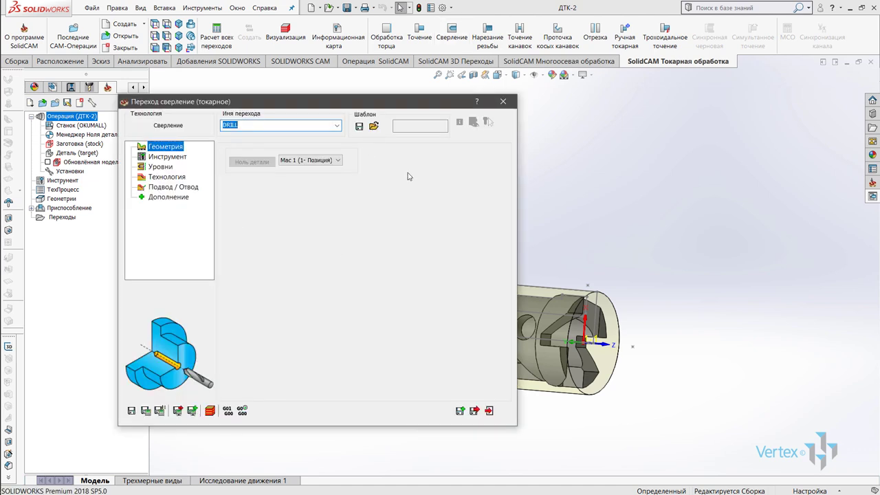
{"action": "left_click", "coordinate": [316, 165]}
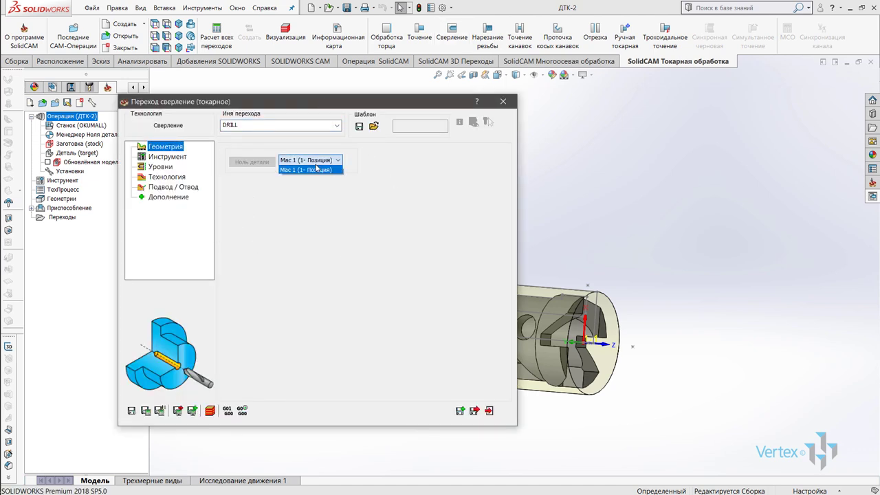
{"action": "left_click", "coordinate": [317, 170]}
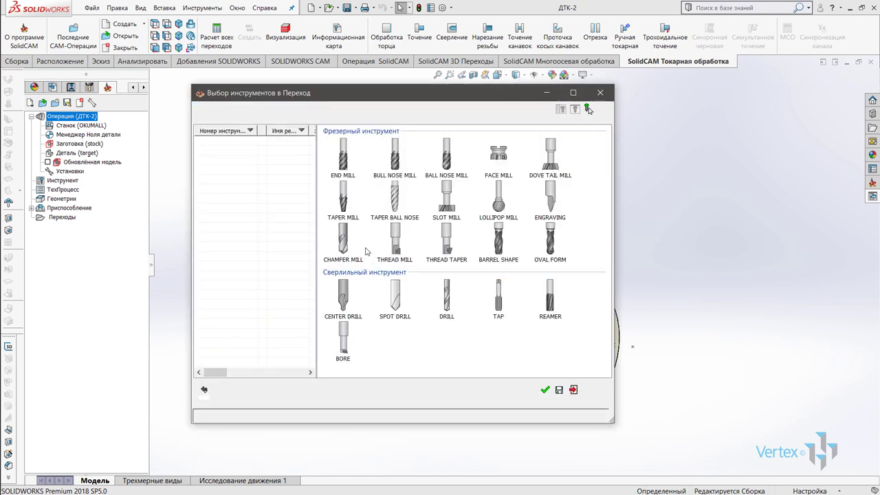
{"action": "left_click", "coordinate": [347, 242]}
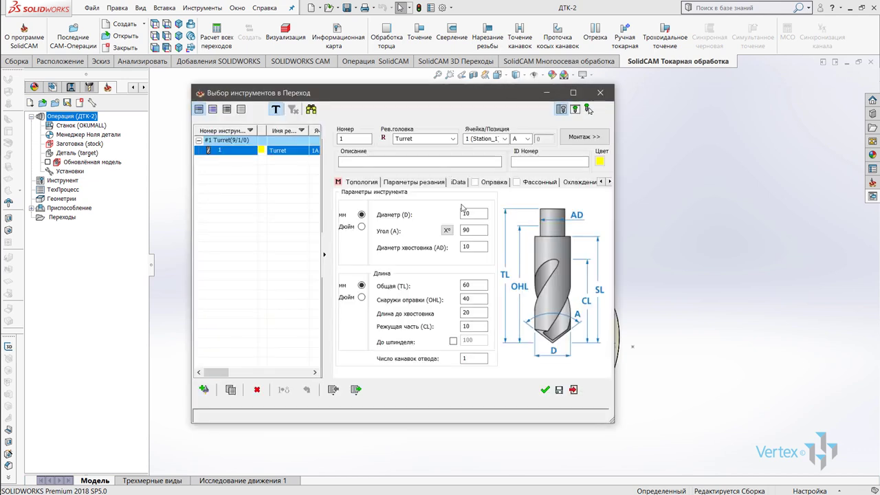
{"action": "key", "text": "Return"}
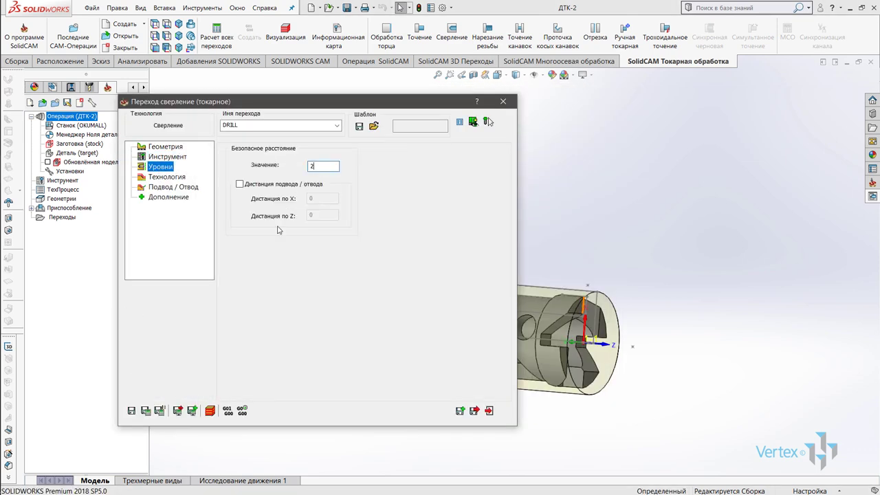
Pick the drilling start point at the part's end-face origin.
{"action": "left_click", "coordinate": [168, 177]}
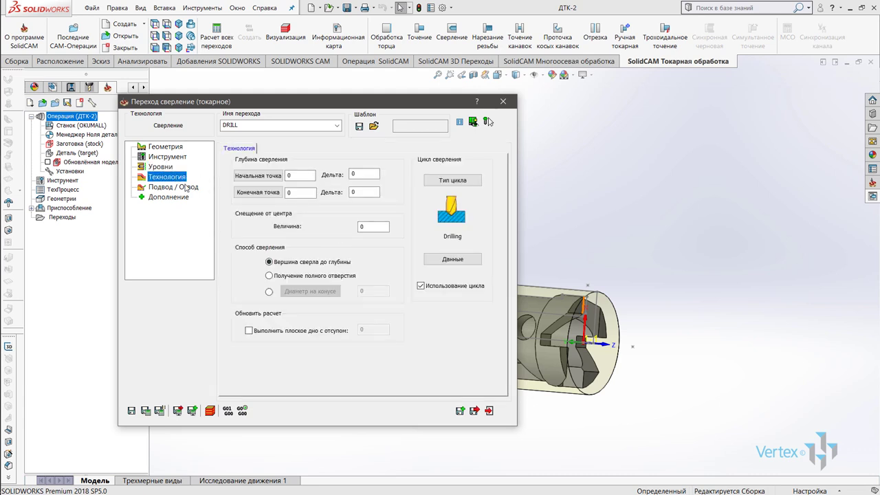
{"action": "left_click", "coordinate": [267, 177]}
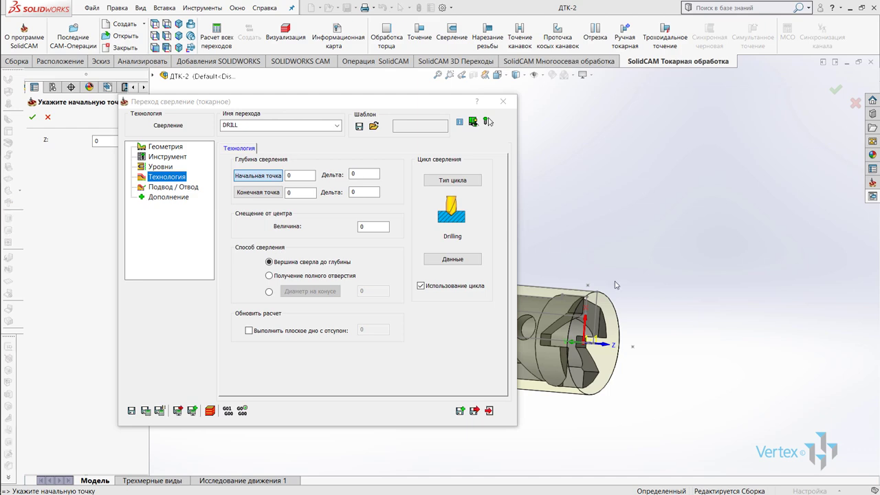
{"action": "scroll", "coordinate": [586, 362], "scroll_direction": "down", "scroll_amount": 3}
{"action": "scroll", "coordinate": [579, 334], "scroll_direction": "down", "scroll_amount": 3}
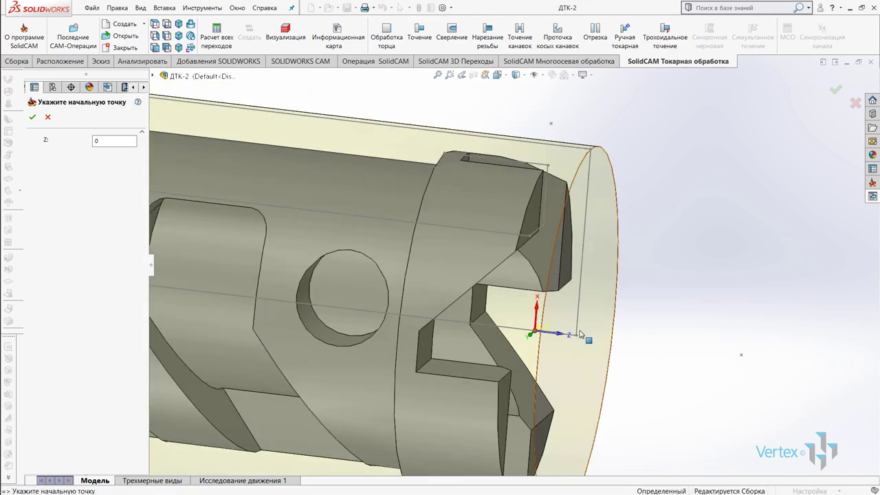
{"action": "left_click", "coordinate": [578, 335]}
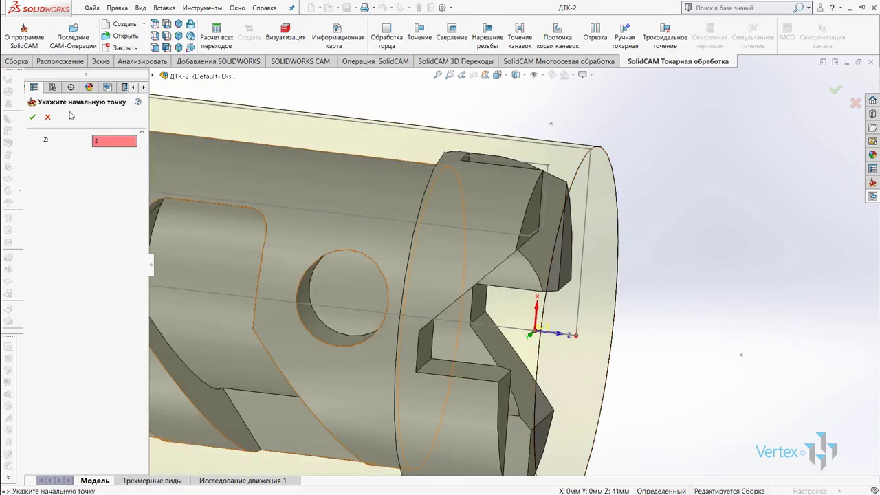
{"action": "left_click", "coordinate": [33, 117]}
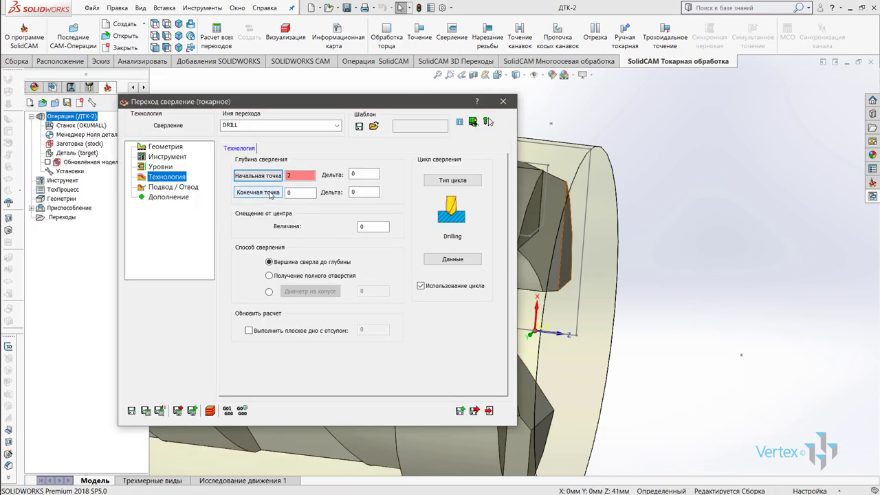
{"action": "scroll", "coordinate": [633, 271], "scroll_direction": "up", "scroll_amount": 3}
{"action": "scroll", "coordinate": [629, 274], "scroll_direction": "up", "scroll_amount": 2}
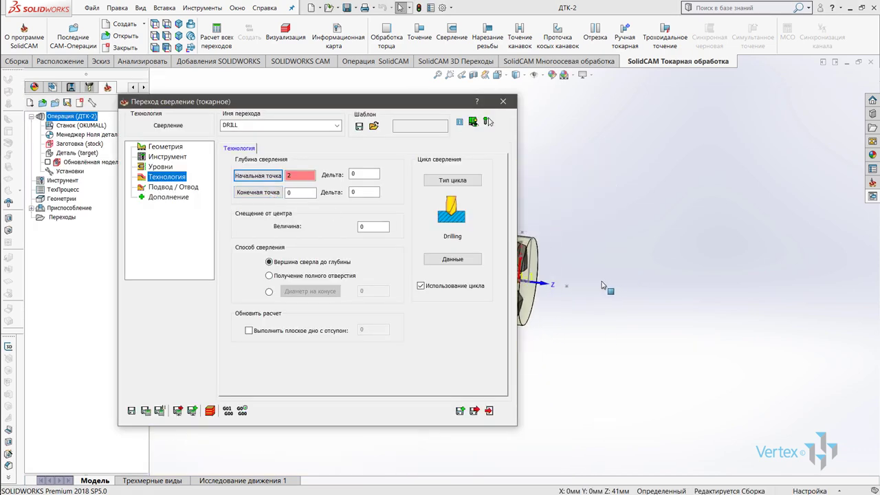
Set the drilling end point to 40 and switch the cycle type to peck.
{"action": "left_click", "coordinate": [303, 194]}
{"action": "type", "text": "40"}
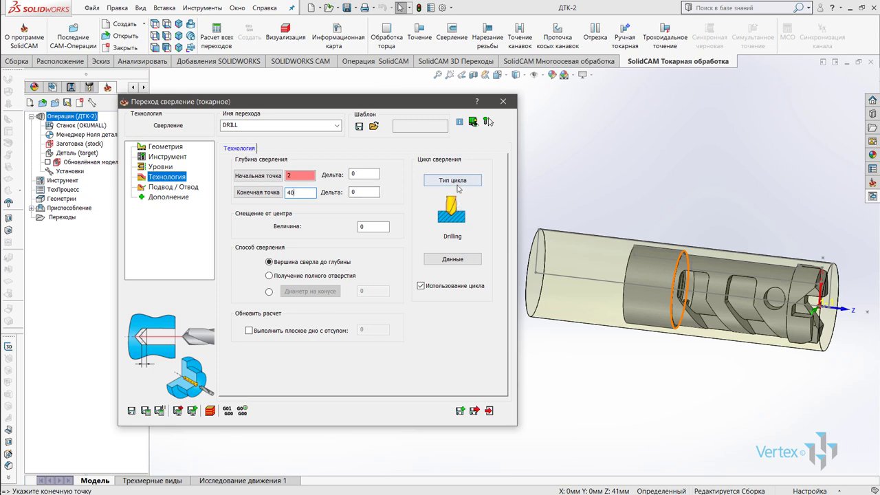
{"action": "left_click", "coordinate": [457, 187]}
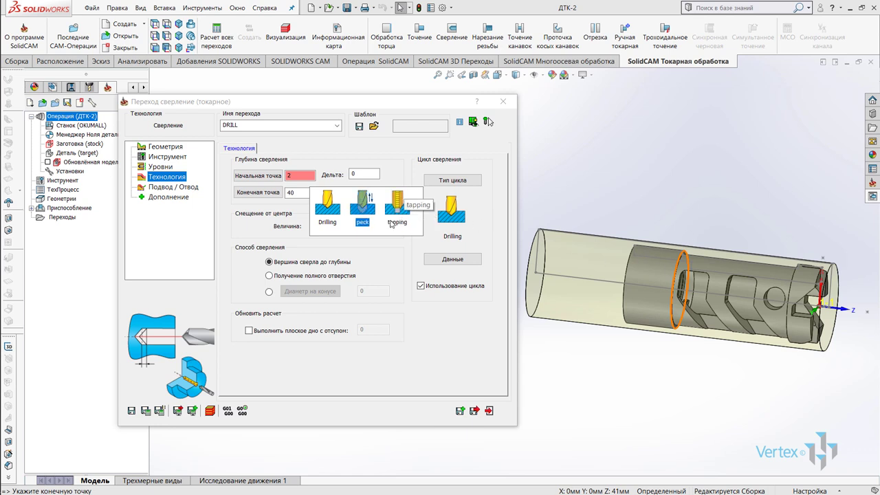
{"action": "left_click", "coordinate": [370, 201]}
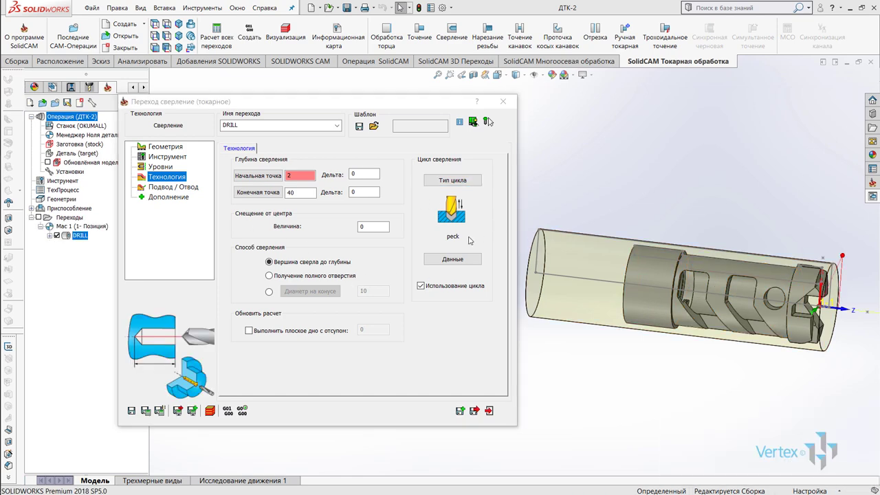
{"action": "left_click", "coordinate": [448, 260]}
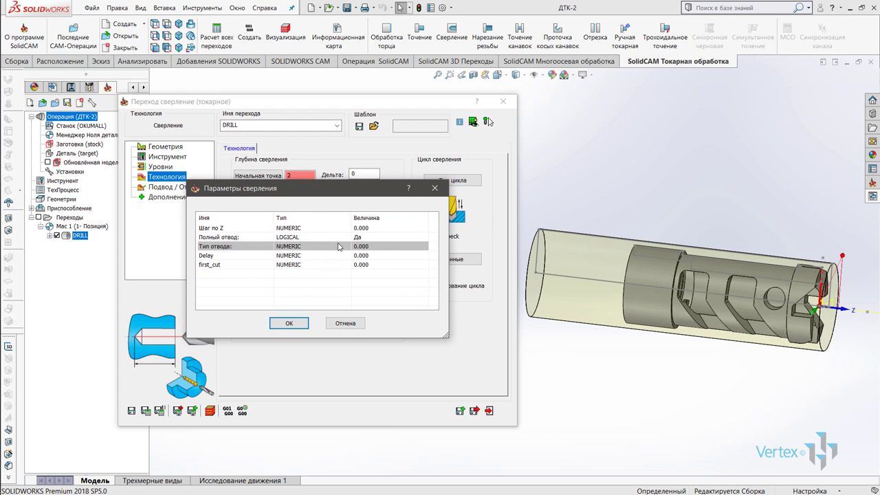
Set the peck Z step to 5, keep full retract at Да, and apply.
{"action": "left_click_drag", "start_coordinate": [319, 196], "coordinate": [439, 227]}
{"action": "left_click", "coordinate": [496, 258]}
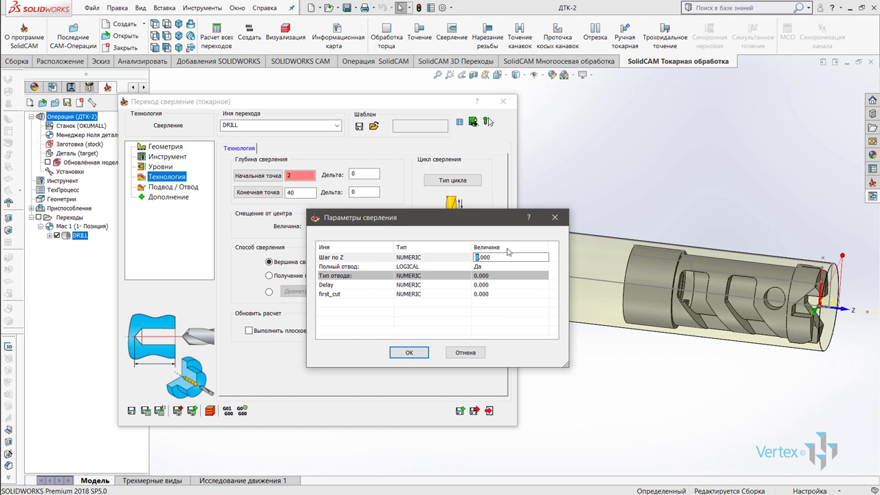
{"action": "left_click", "coordinate": [501, 321]}
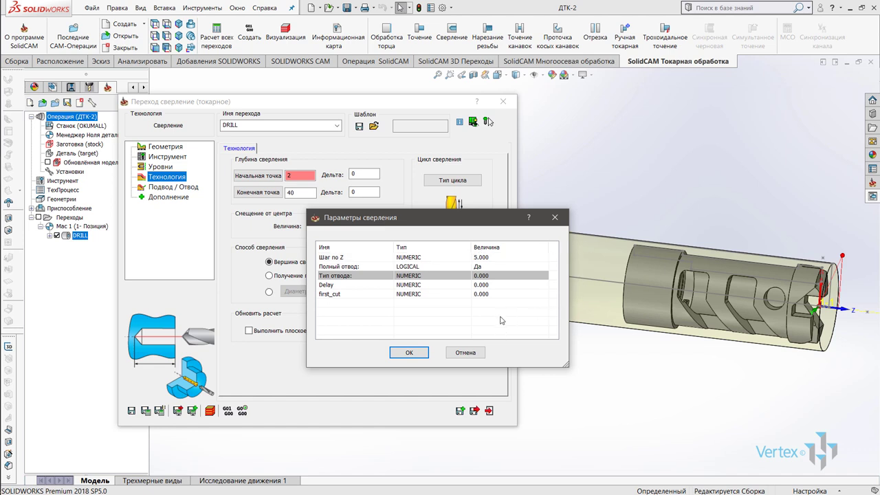
{"action": "left_click", "coordinate": [467, 295]}
{"action": "left_click", "coordinate": [482, 257]}
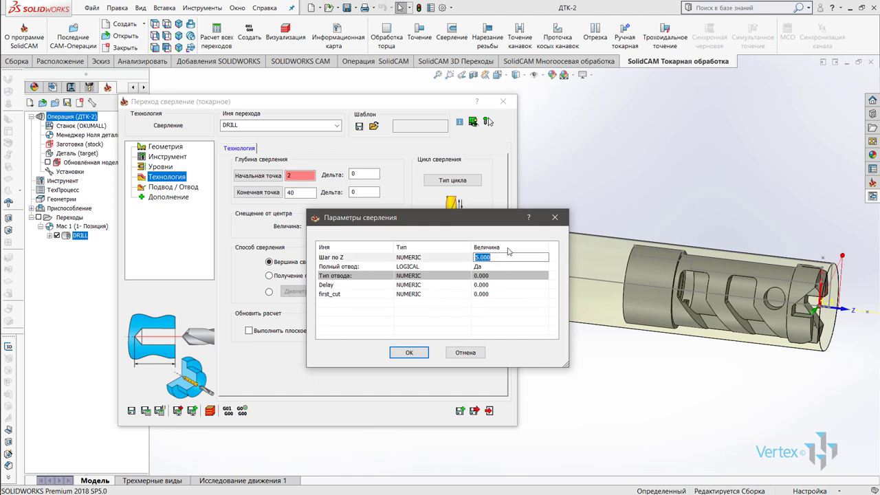
{"action": "left_click", "coordinate": [412, 265]}
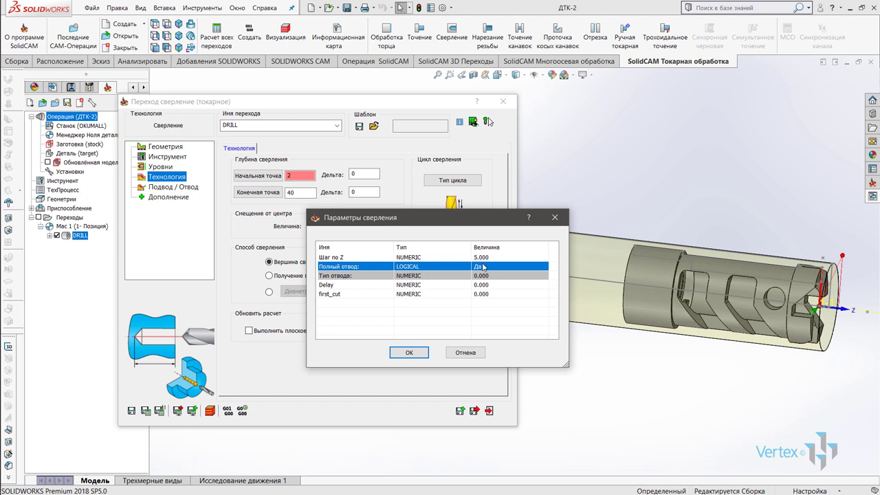
{"action": "left_click", "coordinate": [483, 266]}
{"action": "left_click", "coordinate": [487, 269]}
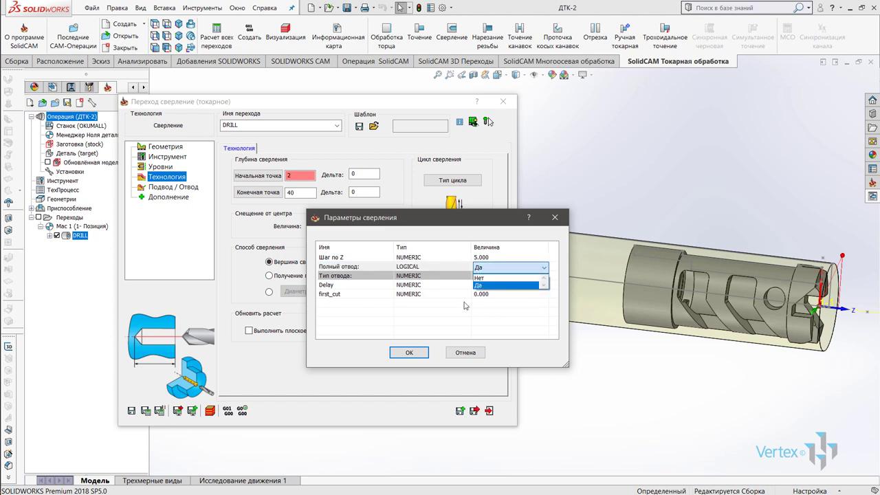
{"action": "left_click", "coordinate": [371, 280]}
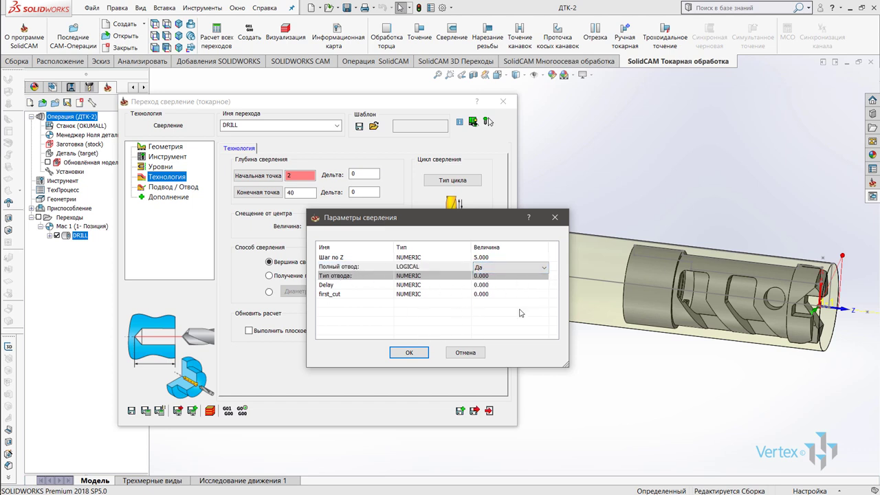
{"action": "left_click", "coordinate": [411, 352]}
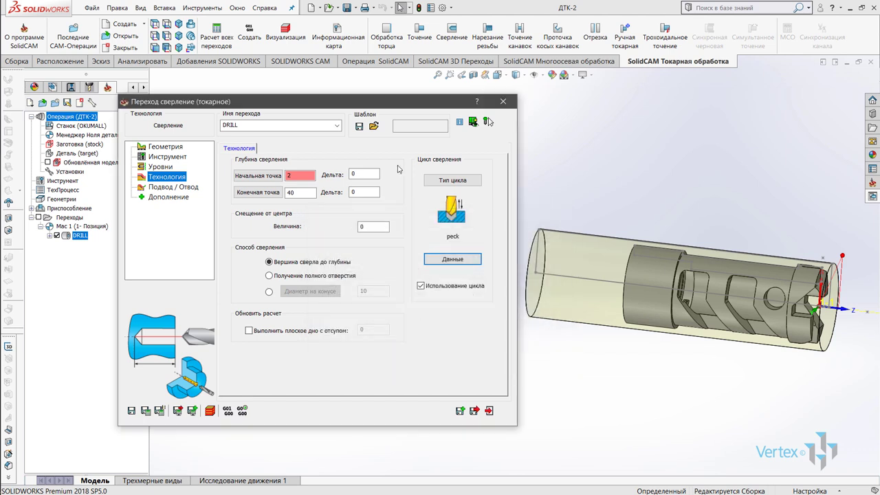
Measure the drilling depth to a 10 mm diameter on the drill cone.
{"action": "left_click", "coordinate": [334, 277]}
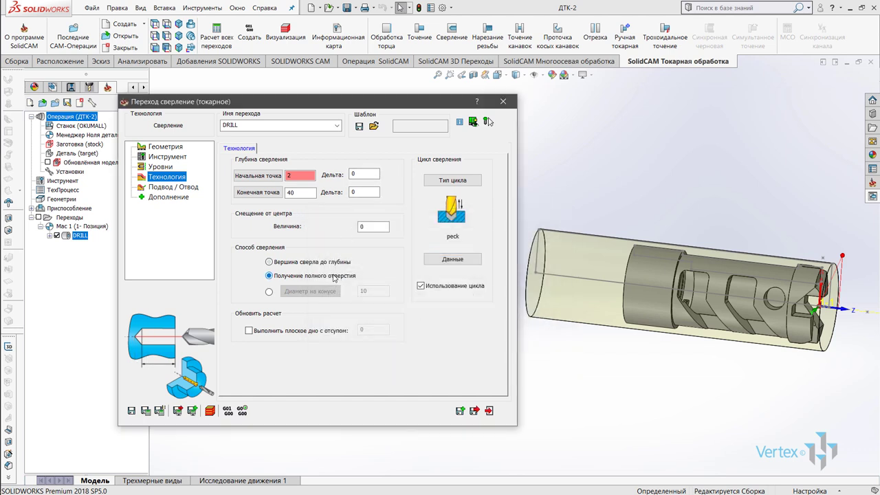
{"action": "left_click", "coordinate": [269, 292]}
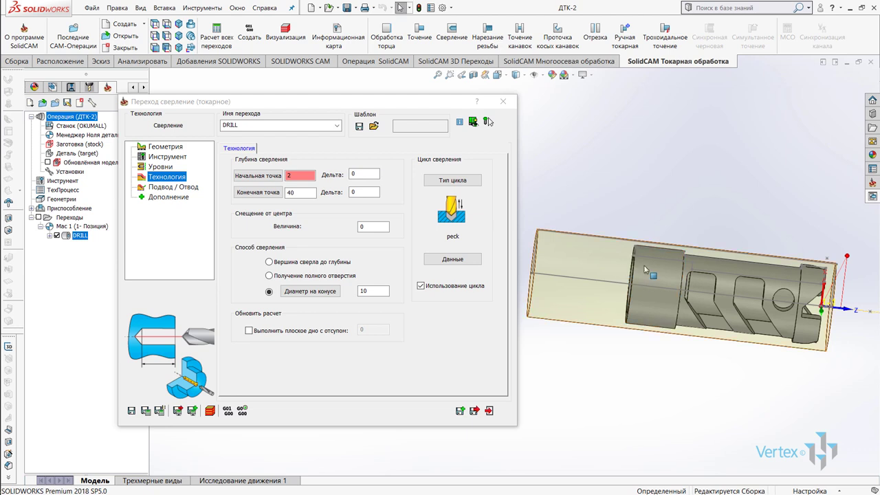
{"action": "left_click", "coordinate": [173, 187]}
Set the approach point to Z only, picked at Z 2 on the part's end.
{"action": "left_click", "coordinate": [310, 177]}
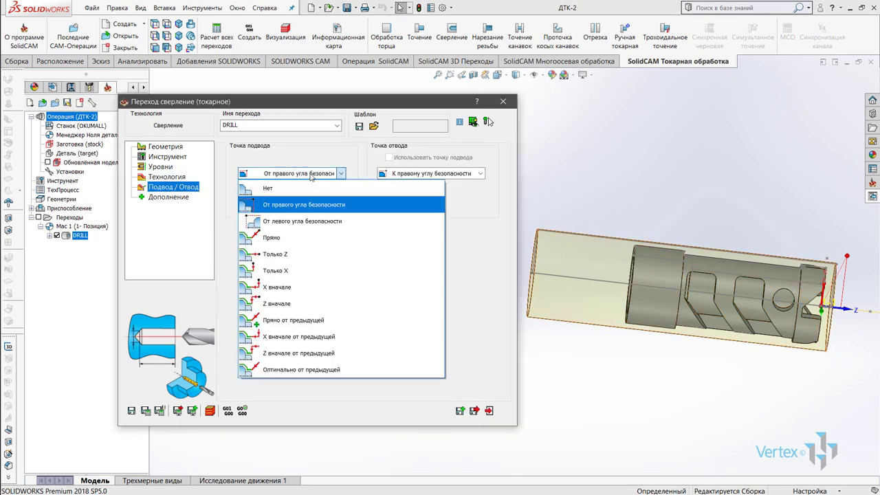
{"action": "left_click", "coordinate": [310, 254]}
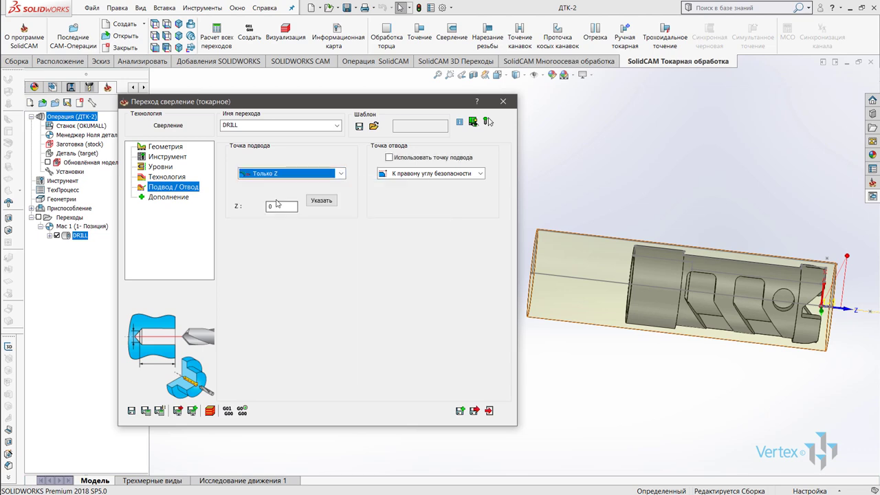
{"action": "left_click", "coordinate": [321, 200]}
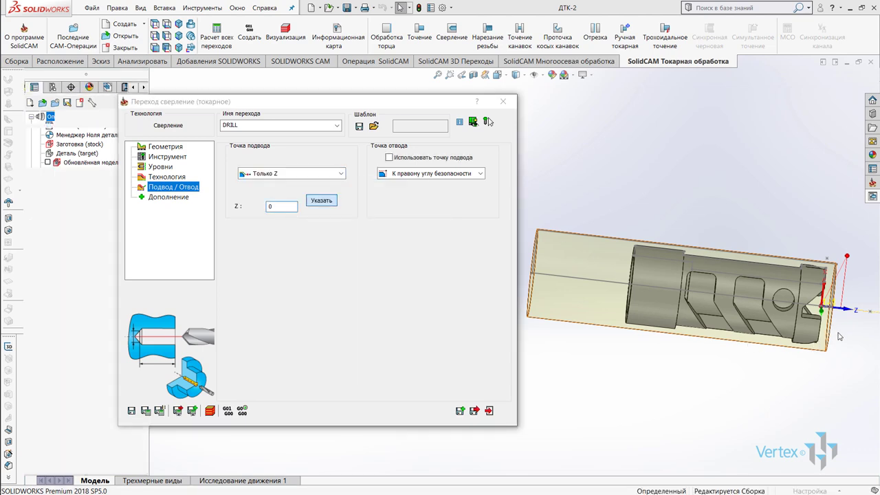
{"action": "scroll", "coordinate": [791, 313], "scroll_direction": "down", "scroll_amount": 3}
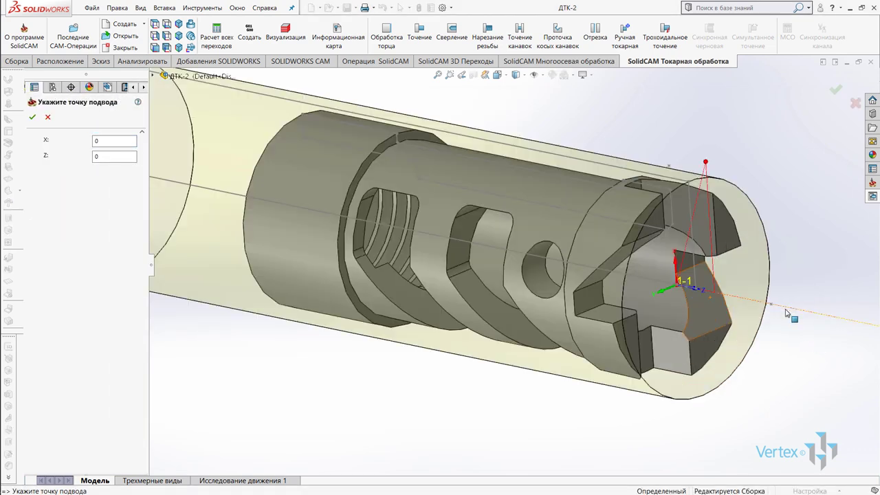
{"action": "scroll", "coordinate": [756, 306], "scroll_direction": "down", "scroll_amount": 3}
{"action": "middle_click_drag", "start_coordinate": [715, 301], "coordinate": [665, 323]}
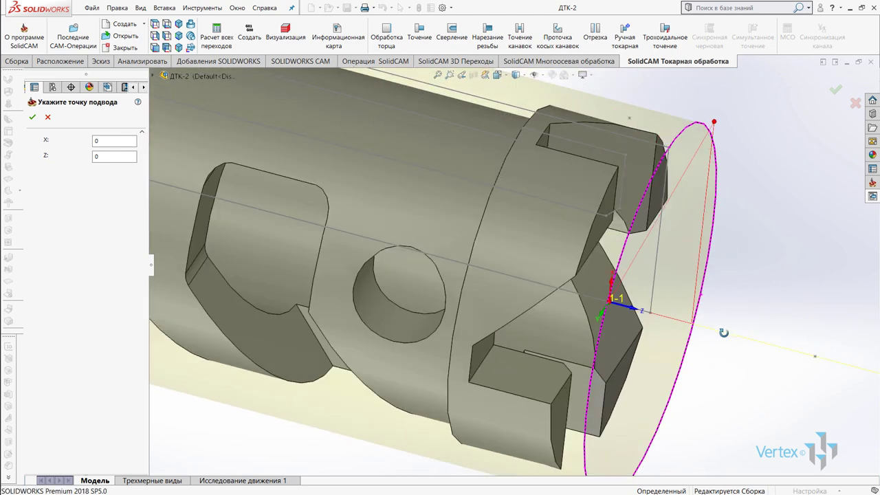
{"action": "left_click", "coordinate": [661, 321]}
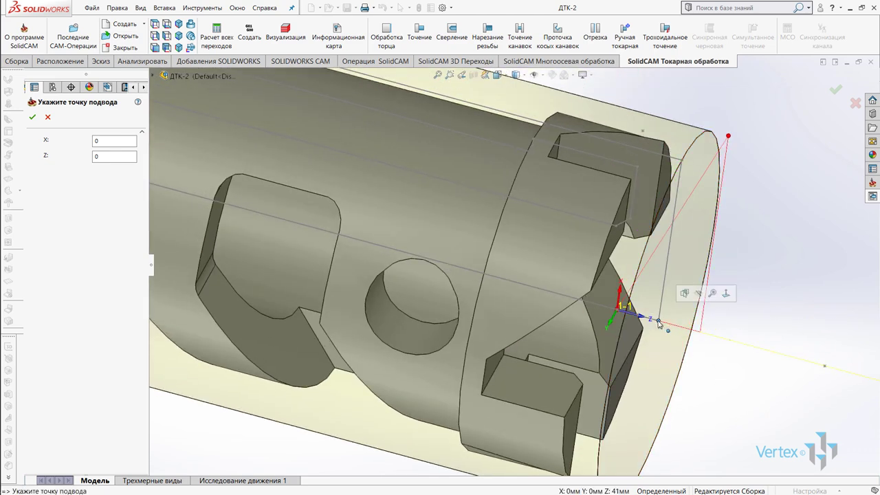
{"action": "left_click", "coordinate": [32, 117]}
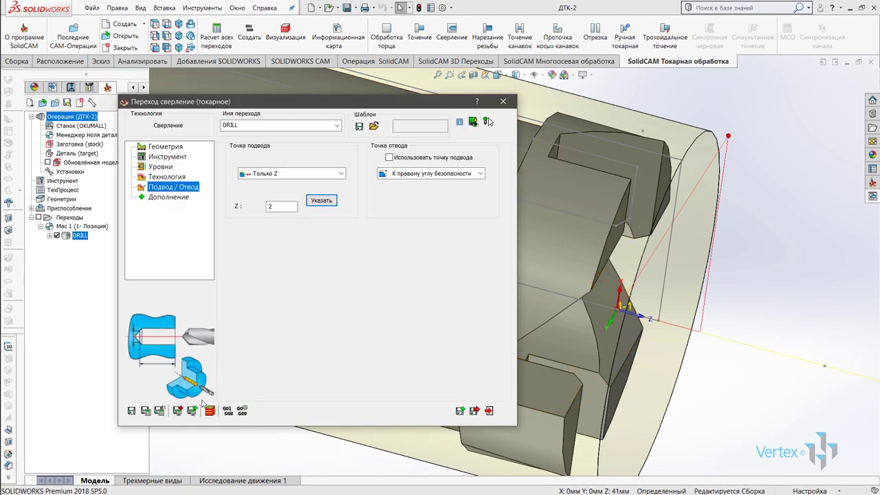
{"action": "left_click", "coordinate": [209, 410]}
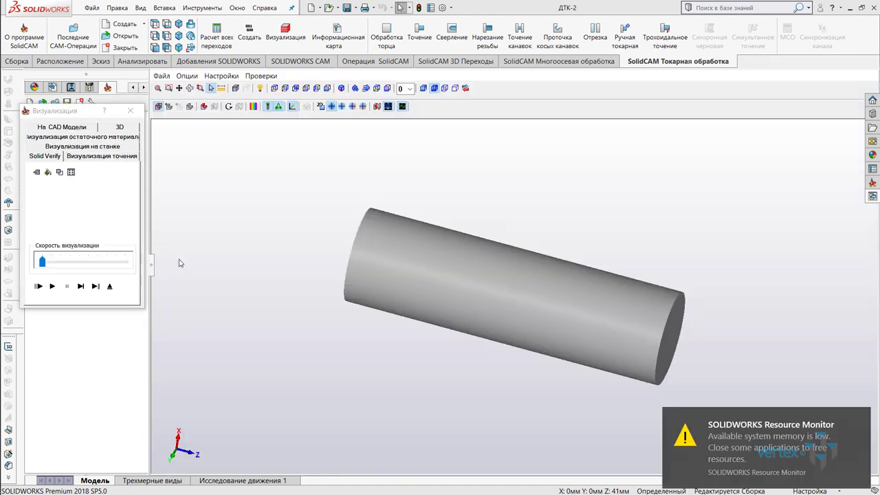
{"action": "left_click", "coordinate": [51, 285]}
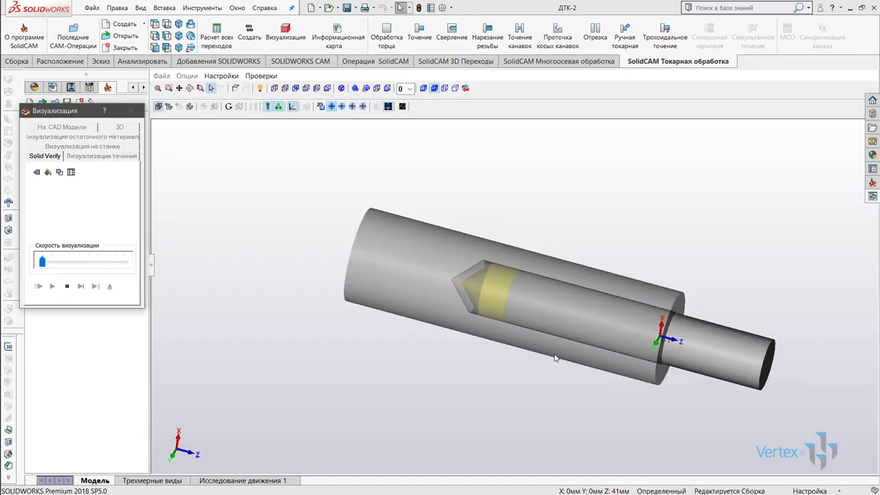
{"action": "mouse_move", "coordinate": [691, 251]}
{"action": "middle_mouse_down"}
{"action": "mouse_move", "coordinate": [570, 407]}
{"action": "mouse_move", "coordinate": [598, 392]}
{"action": "mouse_move", "coordinate": [586, 305]}
{"action": "middle_mouse_up"}
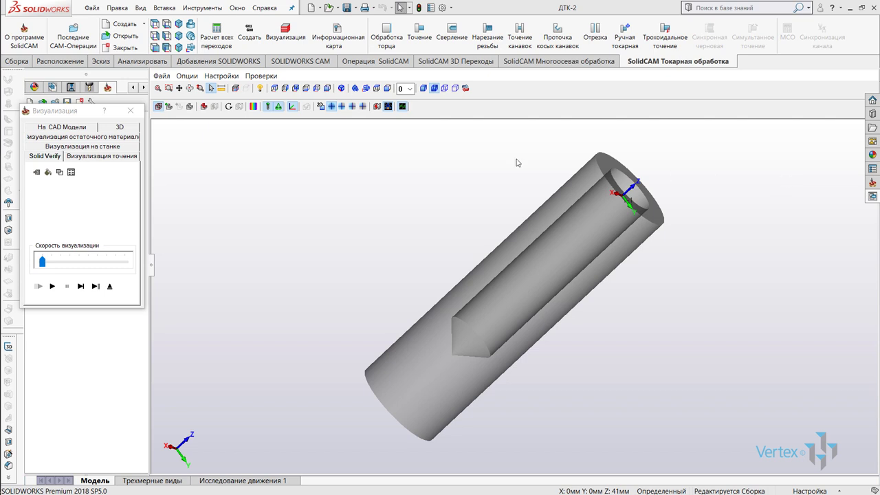
{"action": "left_click", "coordinate": [131, 111]}
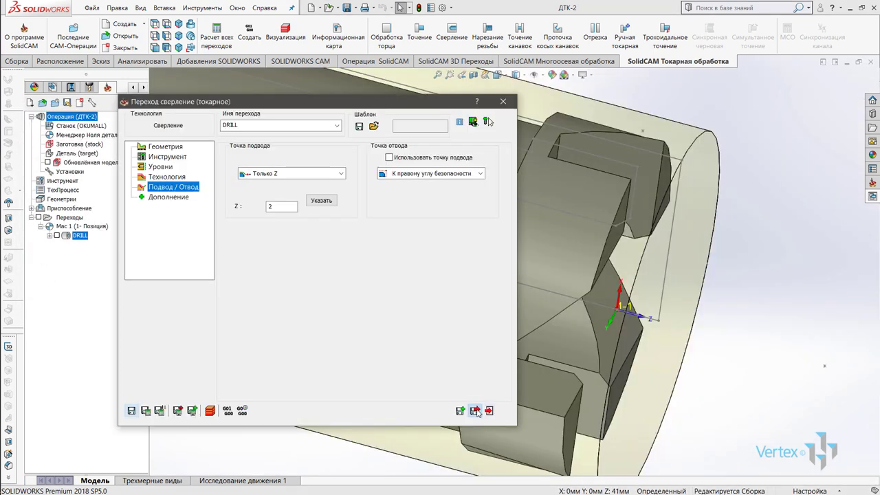
Save and calculate the DRILL operation, closing its dialog.
{"action": "left_click", "coordinate": [475, 410]}
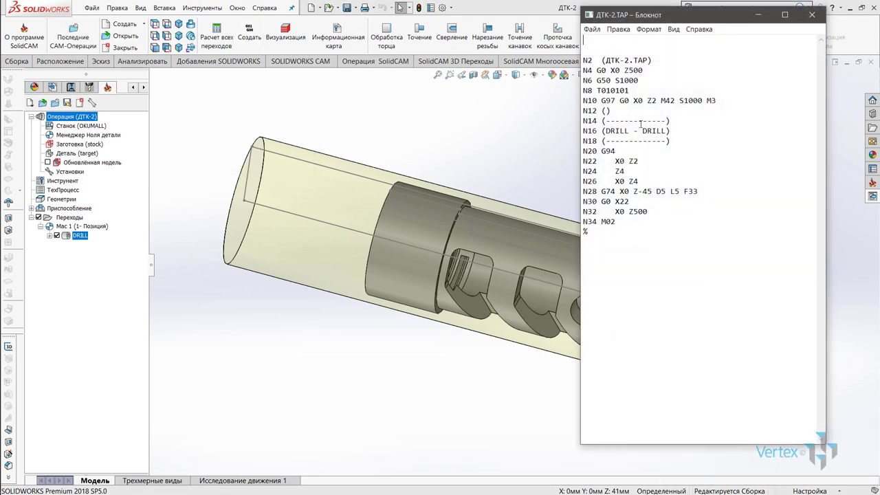
Review the ДТК-2 G-code listing, highlighting the program from N8 and the tool-call lines N8–N10.
{"action": "left_click_drag", "start_coordinate": [663, 262], "coordinate": [584, 43]}
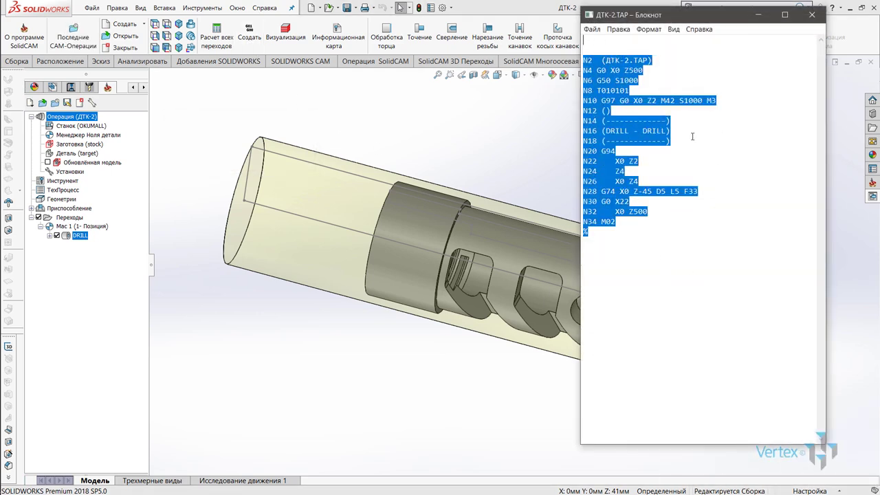
{"action": "left_click", "coordinate": [746, 230]}
{"action": "left_click", "coordinate": [591, 30]}
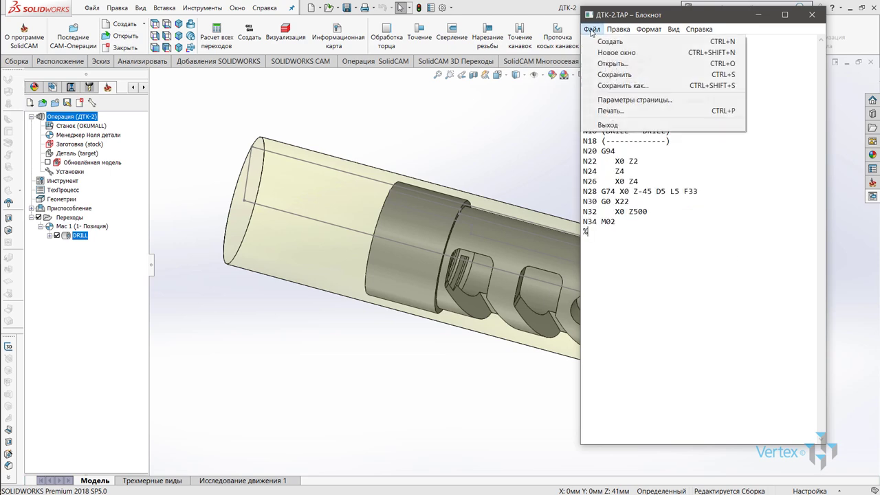
{"action": "left_click", "coordinate": [688, 195]}
{"action": "left_click_drag", "start_coordinate": [706, 266], "coordinate": [541, 65]}
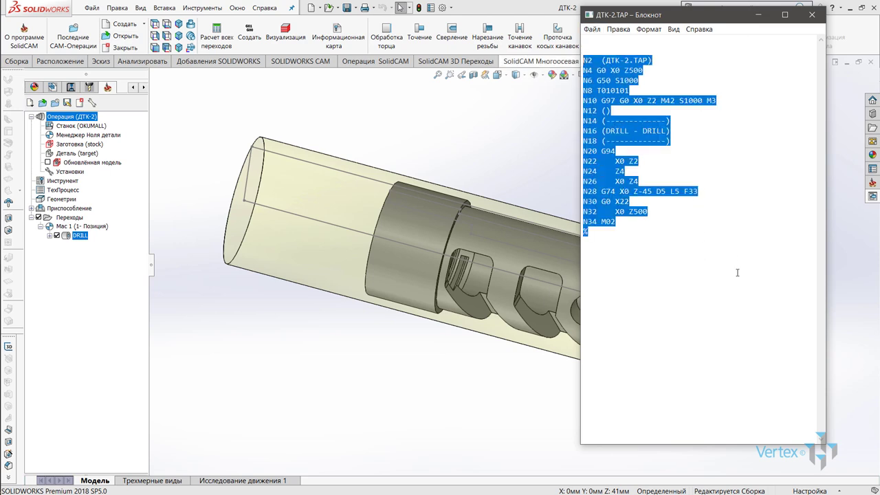
{"action": "left_click", "coordinate": [752, 317]}
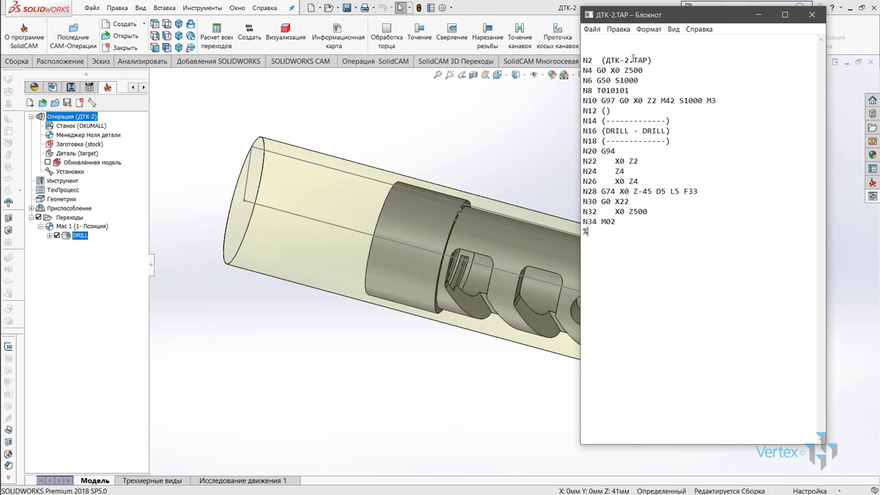
{"action": "left_click_drag", "start_coordinate": [583, 90], "coordinate": [644, 107]}
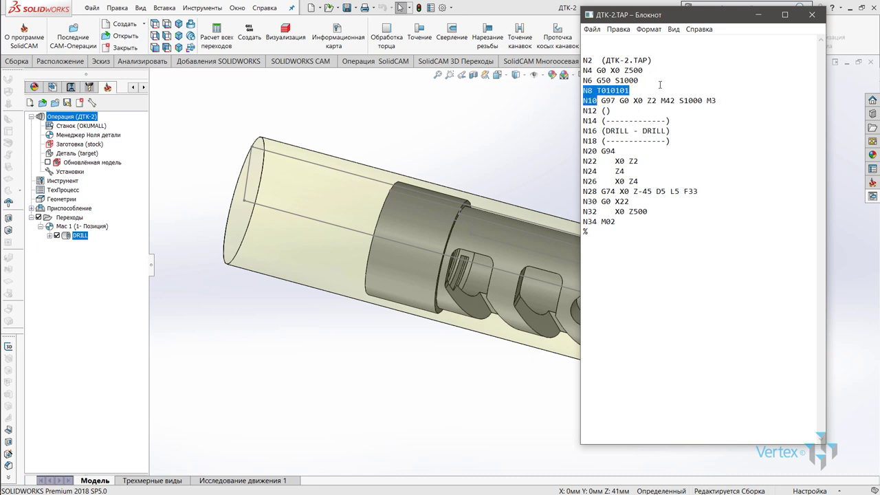
{"action": "left_click", "coordinate": [640, 161]}
Select all the G-code, then bring up the Save As dialog for ДТК-2.TAP.
{"action": "key", "text": "ctrl+a"}
{"action": "left_click", "coordinate": [743, 249]}
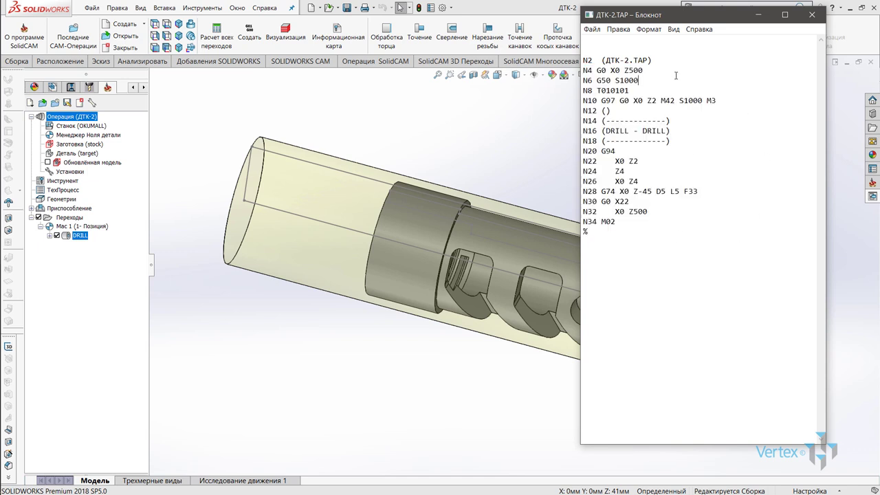
{"action": "key", "text": "ctrl+shift+s"}
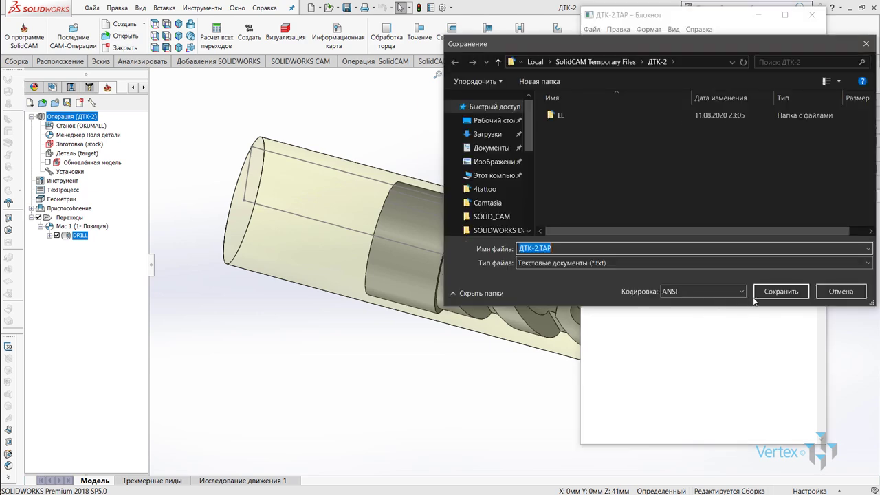
Confirm the save, keeping the name ДТК-2.TAP with ANSI encoding.
{"action": "left_click", "coordinate": [773, 290]}
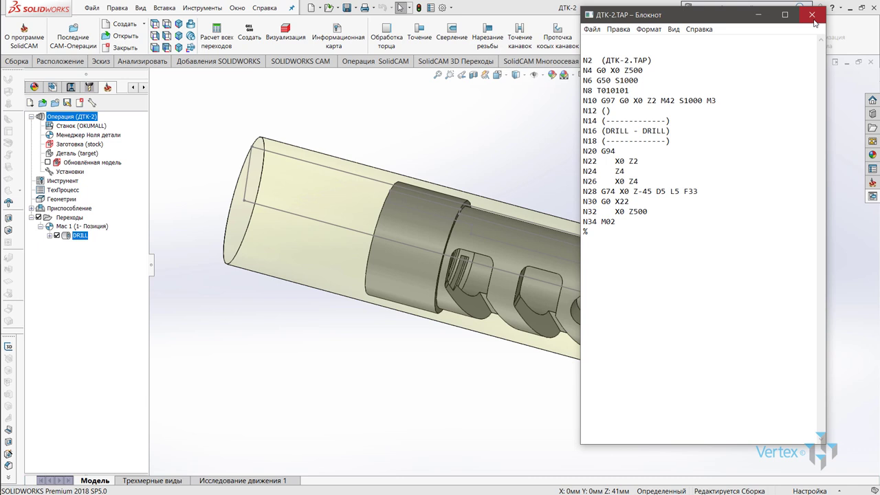
Close Notepad to return to the ДТК-2 part and its DRILL operation in SOLIDWORKS.
{"action": "left_click", "coordinate": [812, 15]}
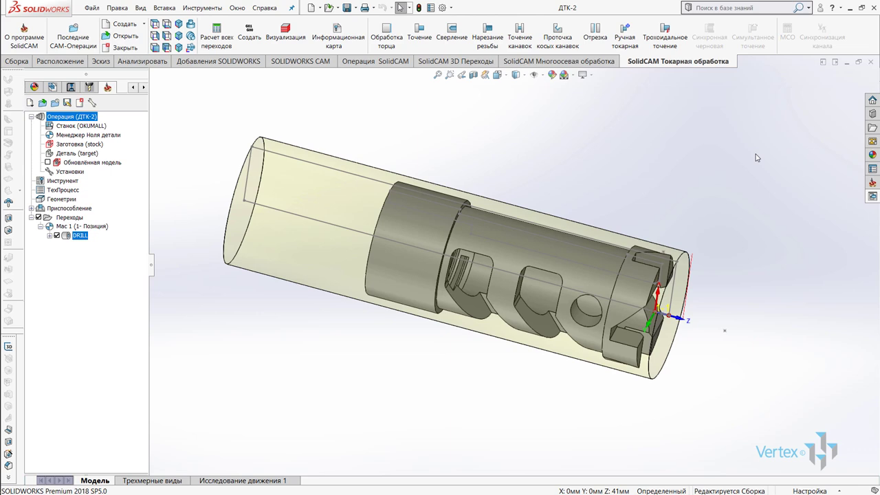